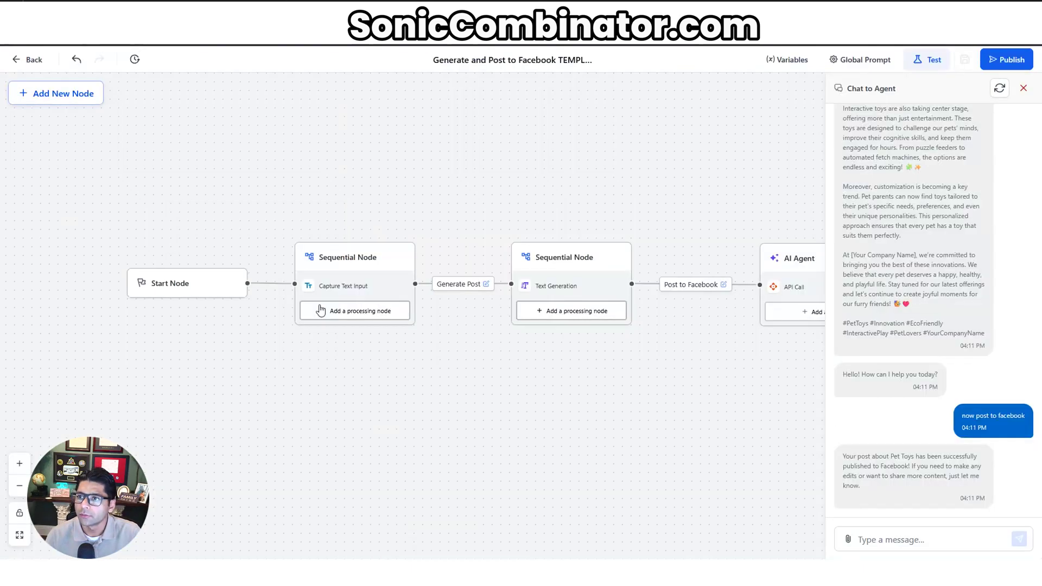
Close the agent test chat and open Agent Studio in the AI Agents section.
{"action": "left_click", "coordinate": [1023, 89]}
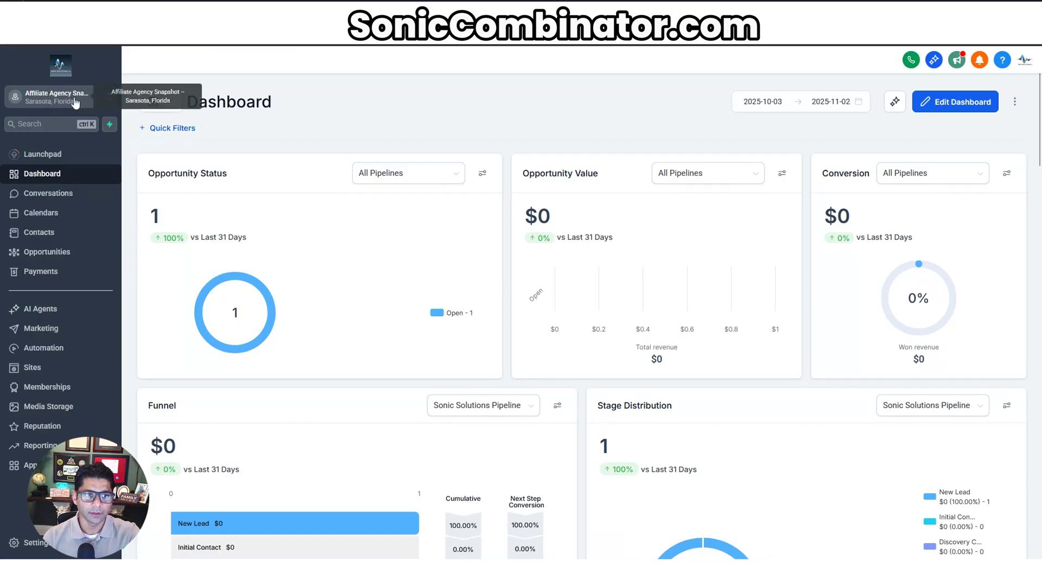
{"action": "left_click", "coordinate": [45, 311]}
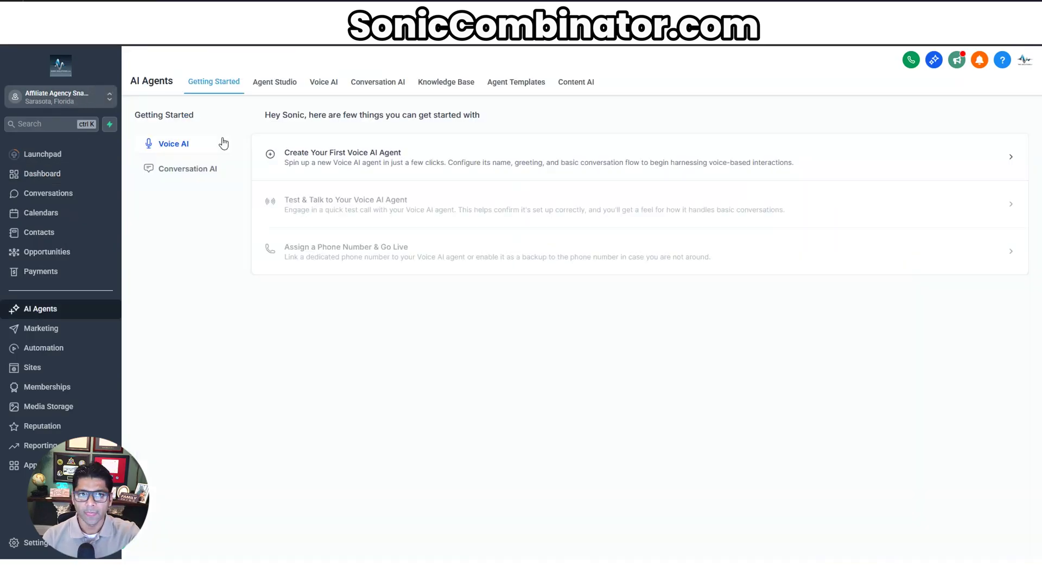
{"action": "left_click", "coordinate": [273, 85]}
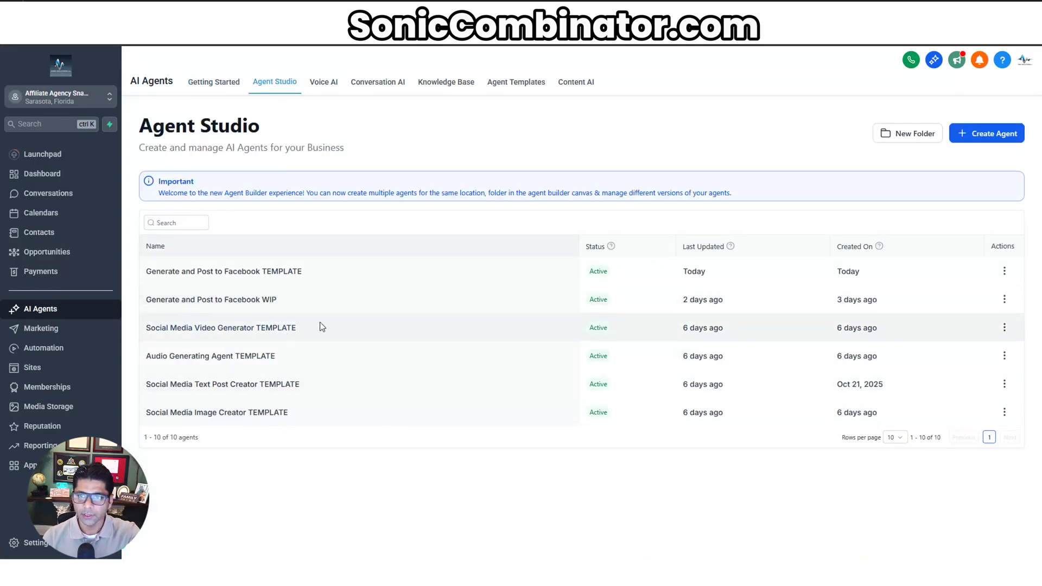
Create an agent named "Generate and Post on Facebook" with the description "This agent generates a long post and then automatically posts to your Facebook page.".
{"action": "left_click", "coordinate": [998, 139]}
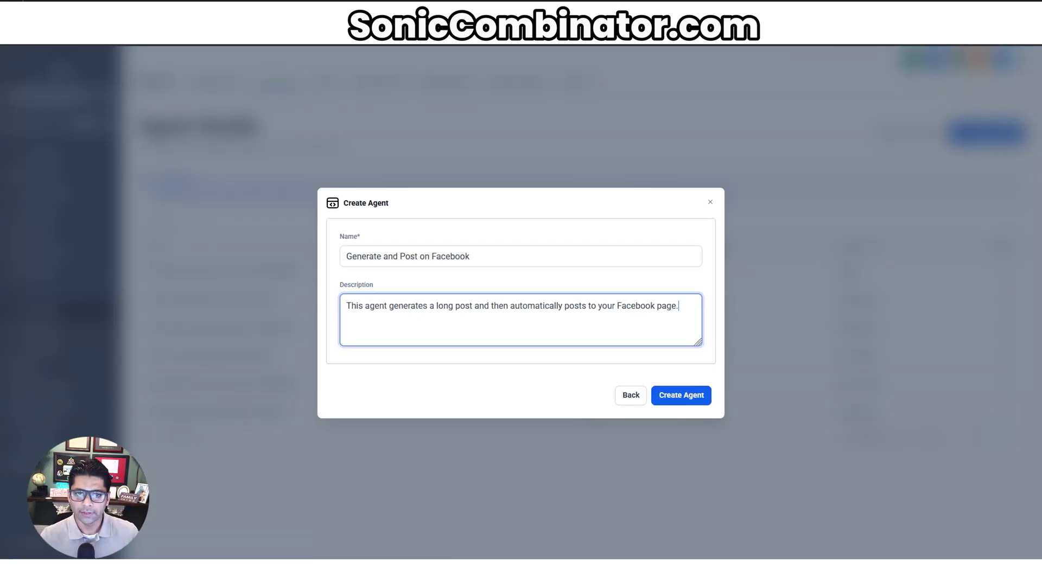
{"action": "left_click", "coordinate": [413, 262]}
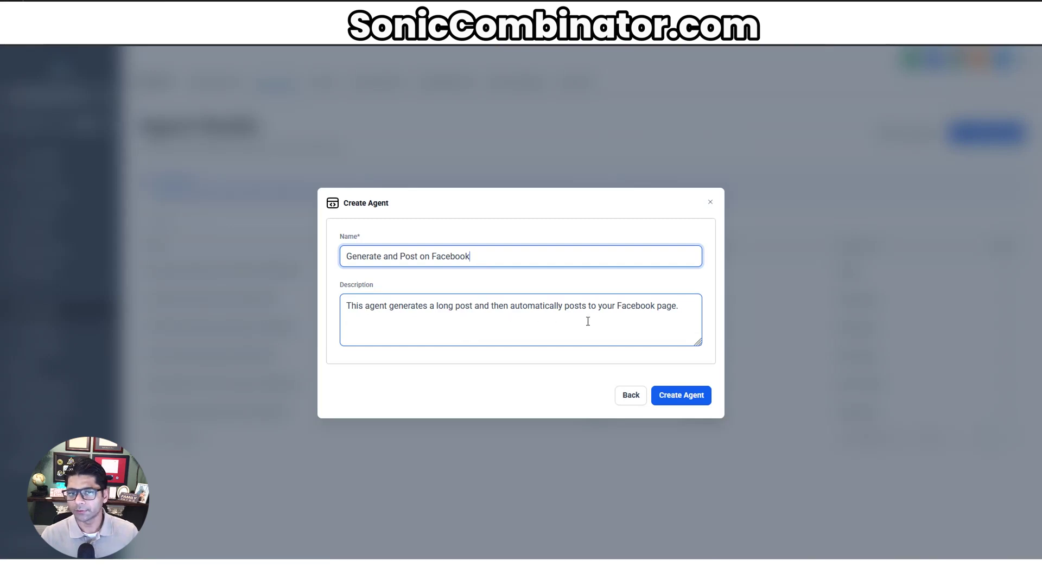
{"action": "left_click", "coordinate": [693, 400]}
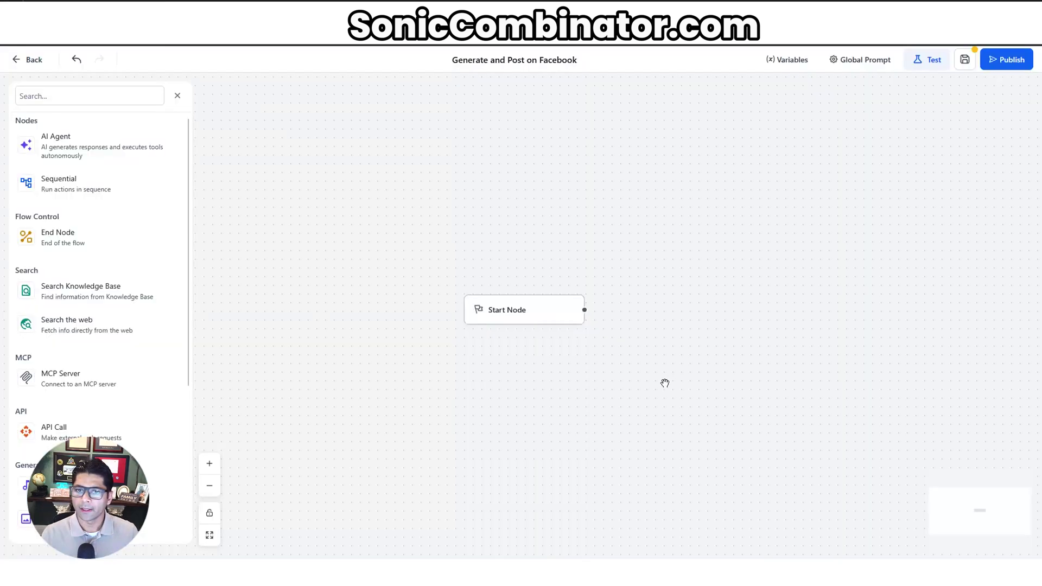
Move the Start Node toward the upper left of the canvas and add a text input capture node to its right.
{"action": "left_click_drag", "start_coordinate": [551, 311], "coordinate": [375, 275]}
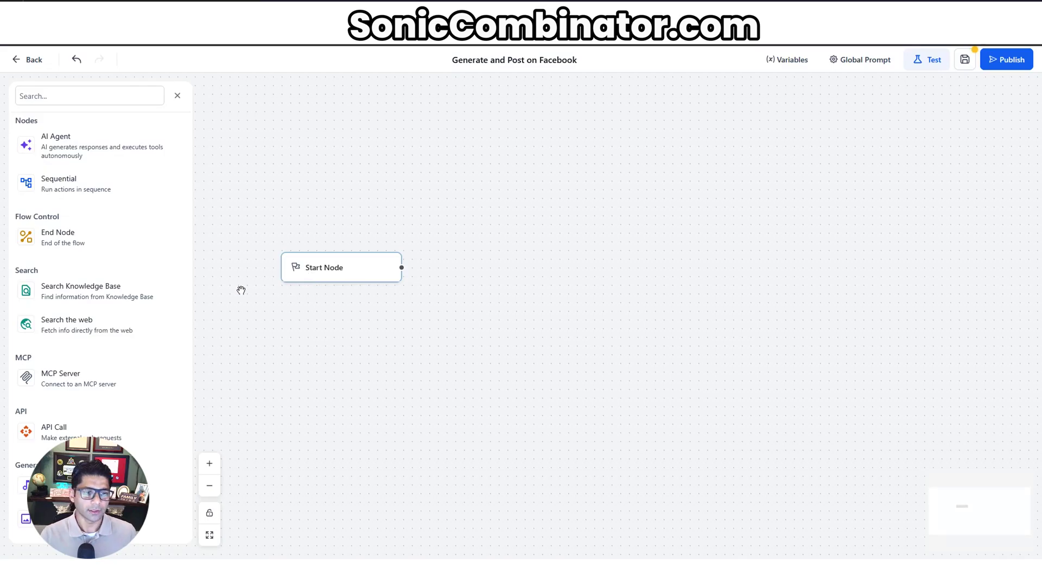
{"action": "scroll", "coordinate": [82, 402], "scroll_direction": "down", "scroll_amount": 4}
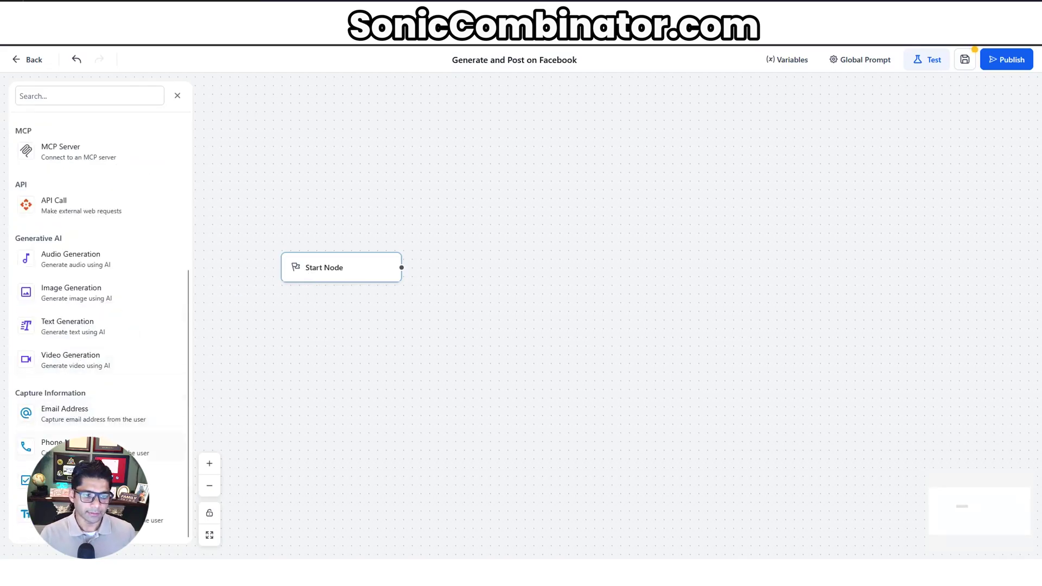
{"action": "left_click_drag", "start_coordinate": [55, 513], "coordinate": [507, 270]}
Give the text capture the prompt "Please enter your niche:" and variable name inputs_niche, save it, and align its node with the Start Node.
{"action": "left_click", "coordinate": [360, 227]}
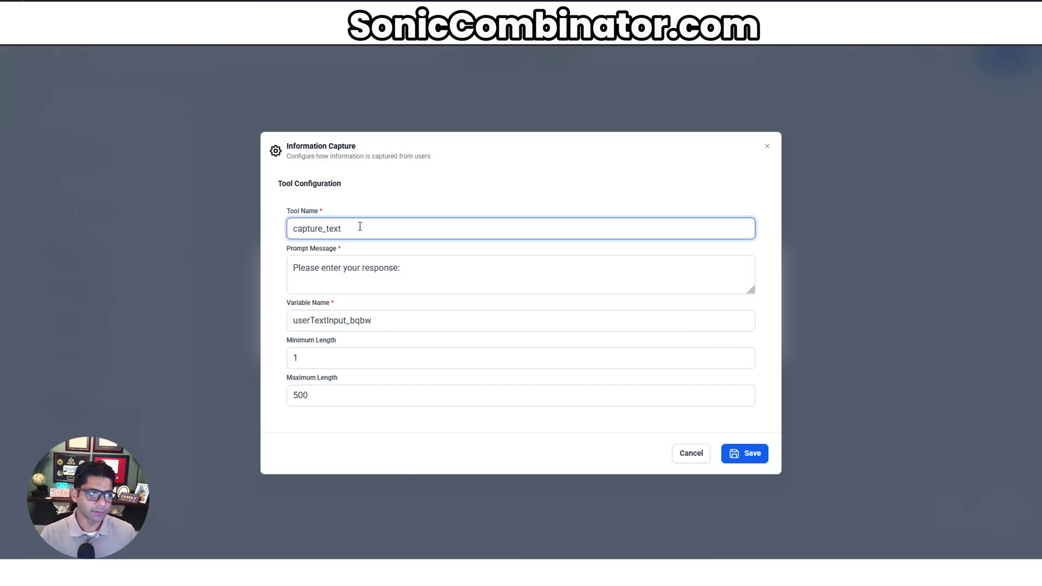
{"action": "left_click", "coordinate": [379, 269]}
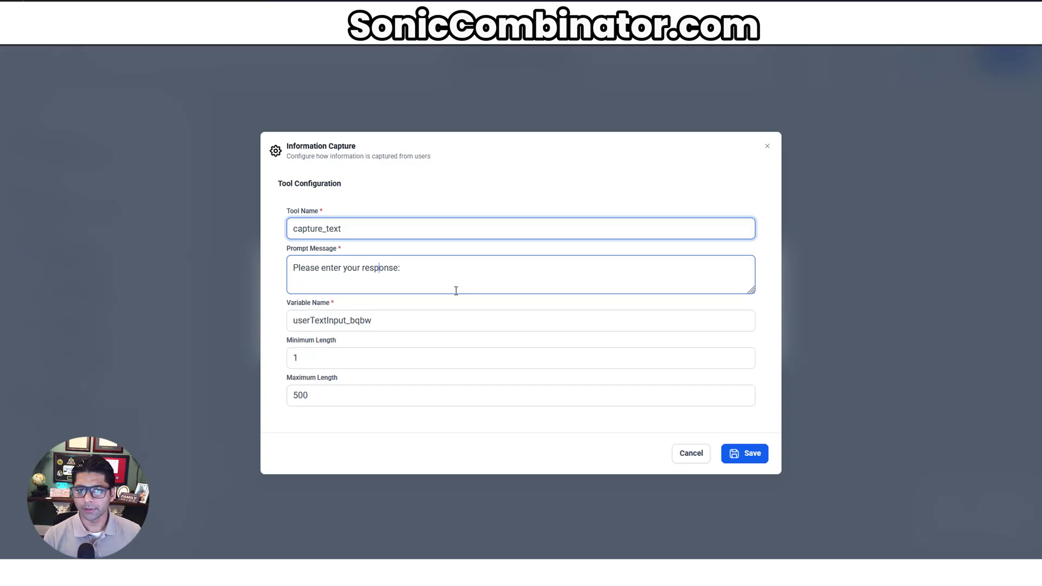
{"action": "type", "text": "niche"}
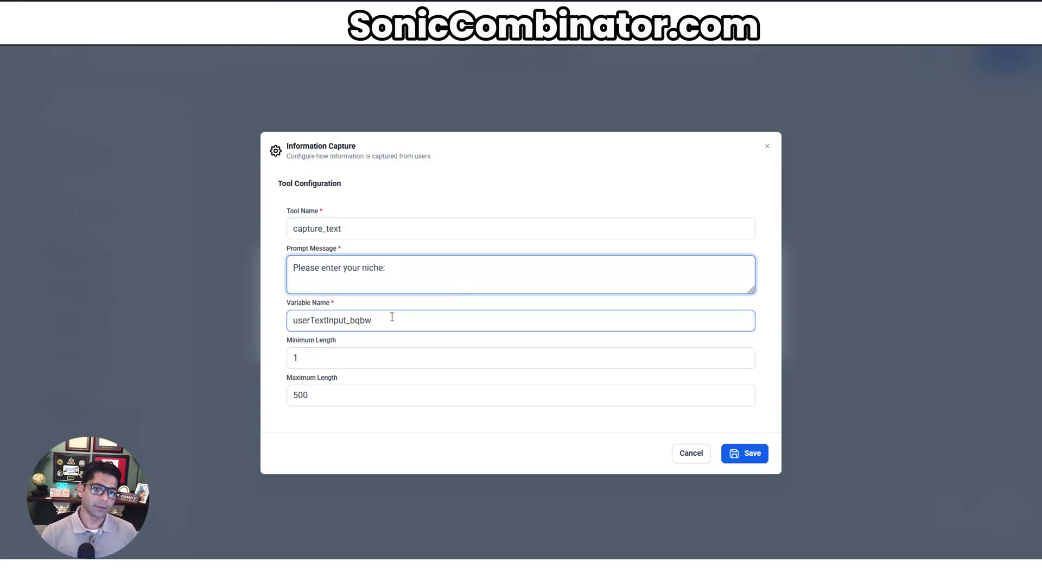
{"action": "left_click_drag", "start_coordinate": [390, 319], "coordinate": [279, 318]}
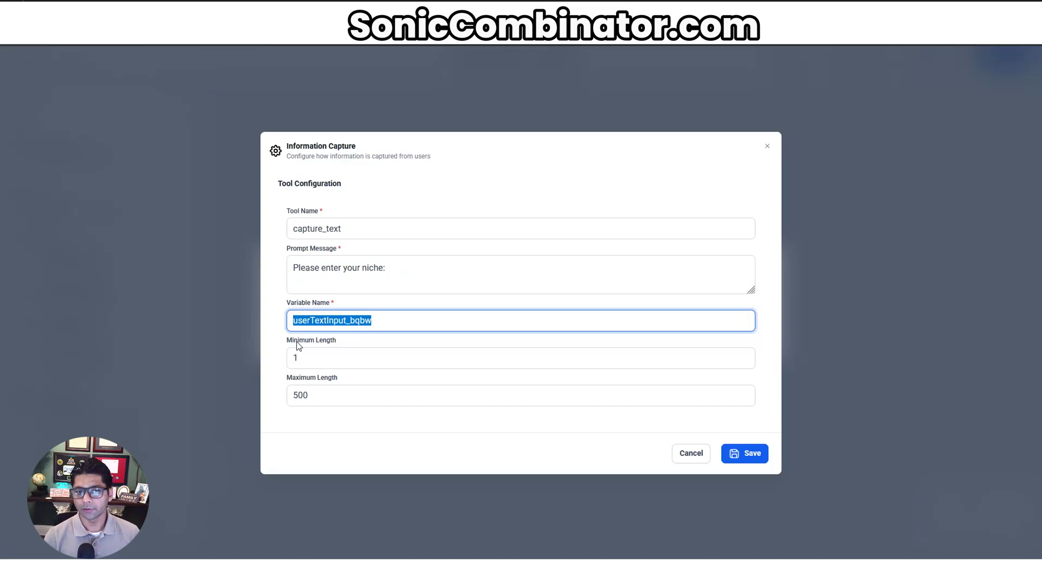
{"action": "type", "text": "inputs_niche"}
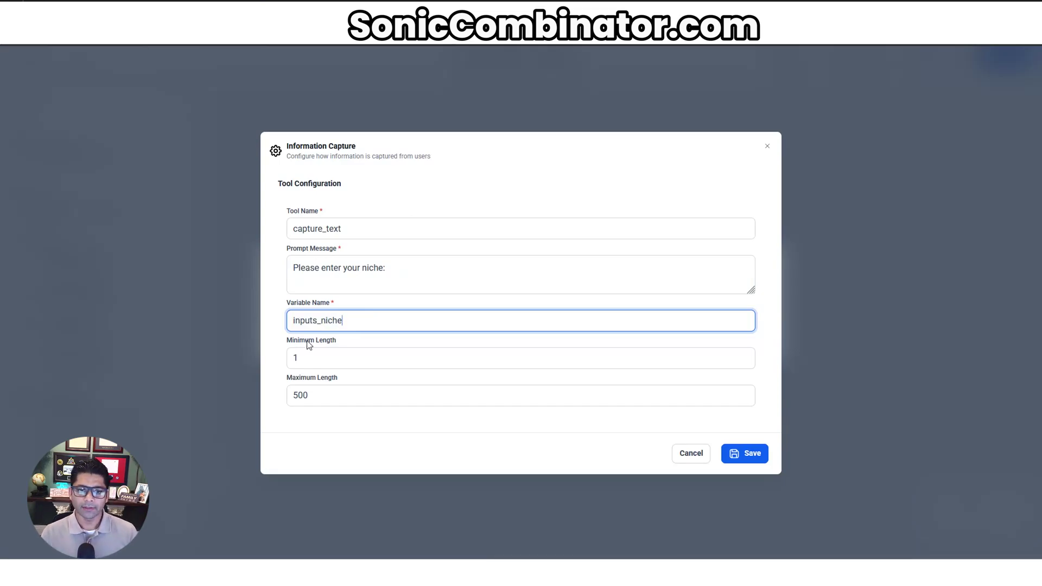
{"action": "left_click", "coordinate": [311, 361]}
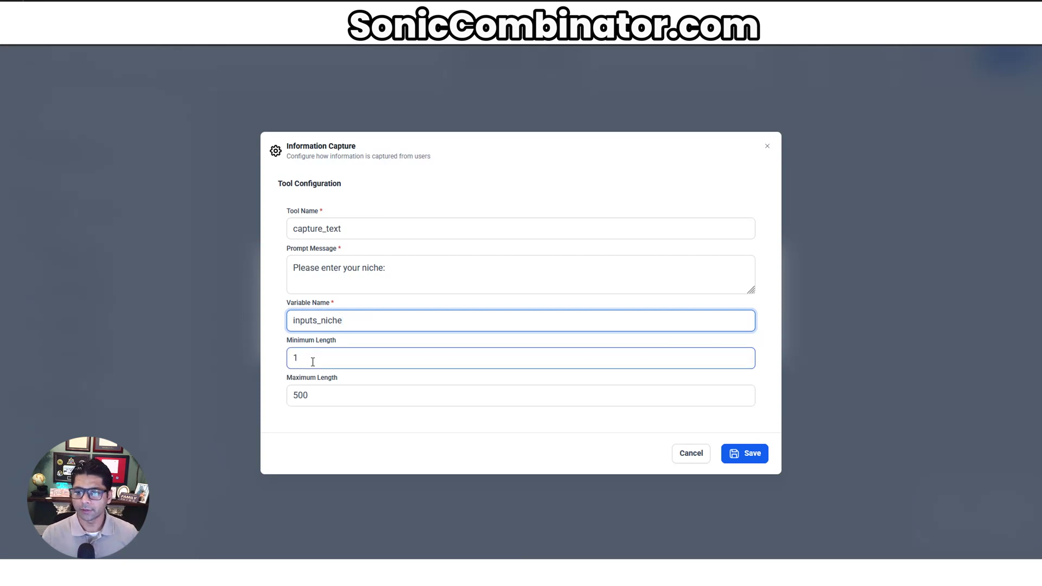
{"action": "left_click", "coordinate": [739, 453]}
{"action": "left_click_drag", "start_coordinate": [468, 276], "coordinate": [506, 238]}
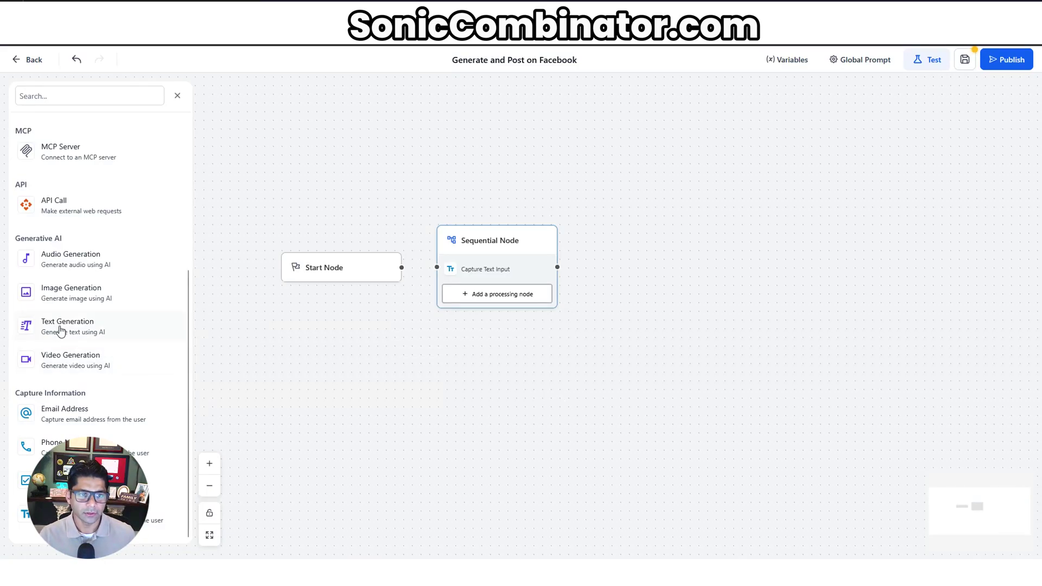
Add a Text Generation node with the prompt "Generate a post about the industry {{runtime.inputs_niche}} so I can post it on the company's Facebook page.".
{"action": "left_click_drag", "start_coordinate": [61, 330], "coordinate": [657, 266]}
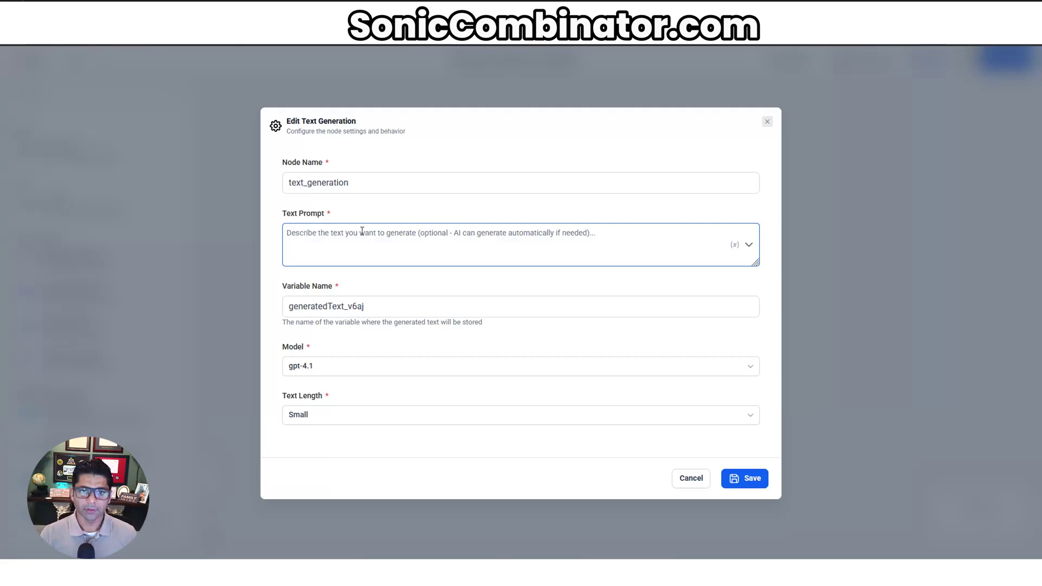
{"action": "left_click", "coordinate": [358, 229]}
{"action": "type", "text": "Generate a post about the industry {{runtime.inputs_niche}} so I can post it on the company's Facebook page."}
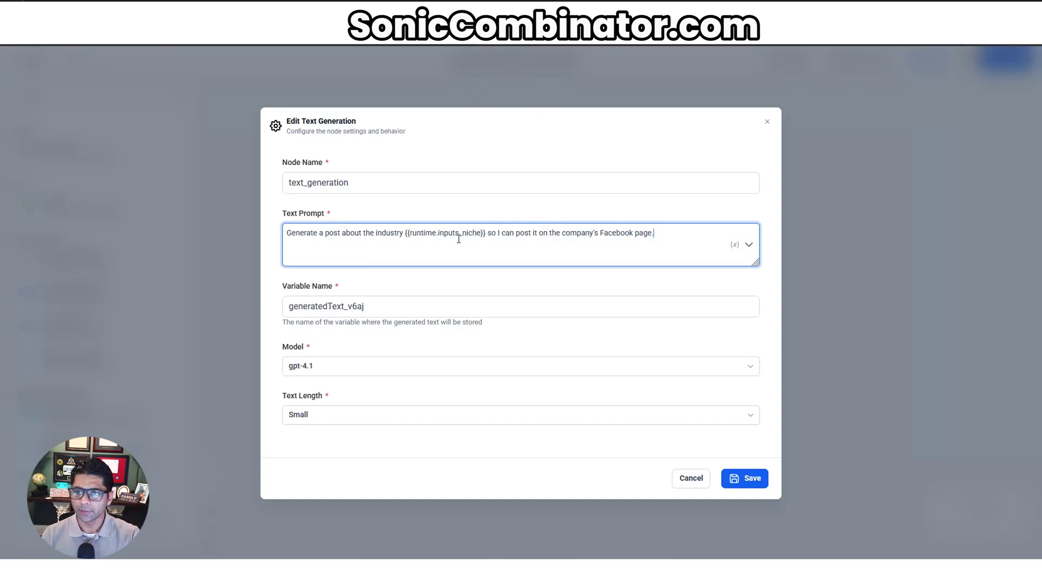
{"action": "left_click", "coordinate": [749, 244]}
{"action": "left_click", "coordinate": [782, 320]}
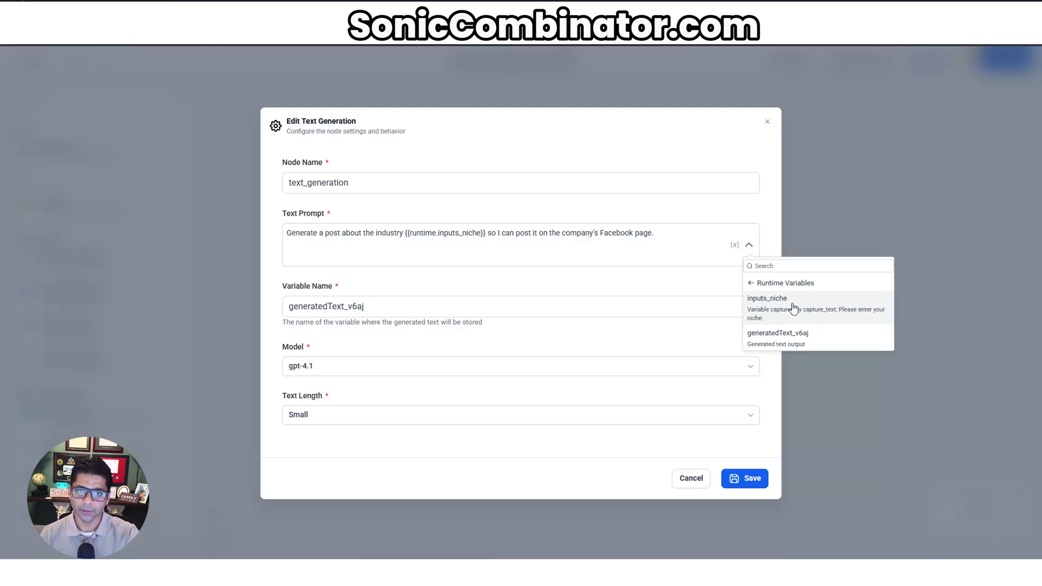
{"action": "left_click", "coordinate": [414, 232]}
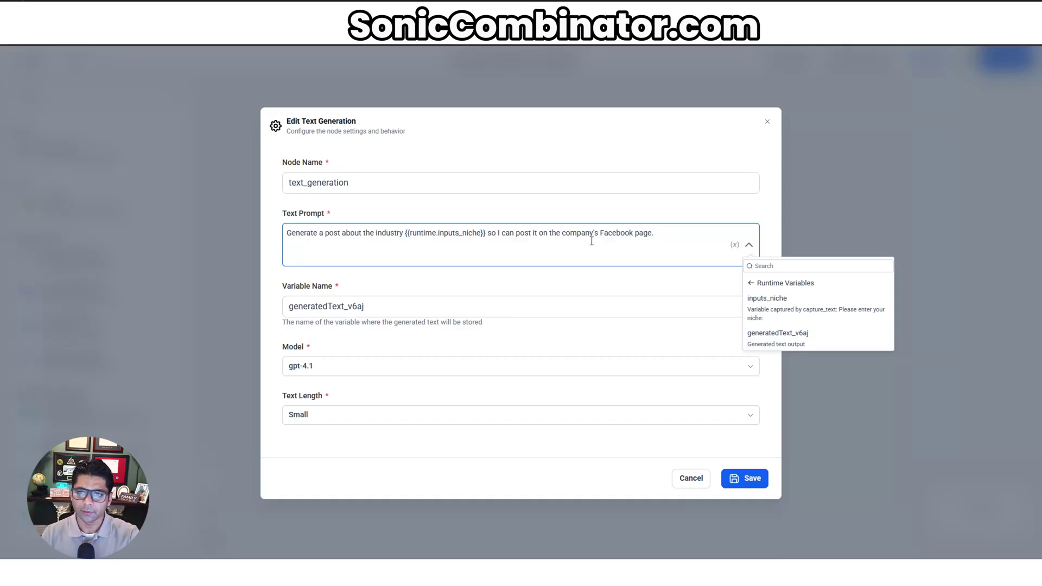
{"action": "left_click", "coordinate": [660, 230]}
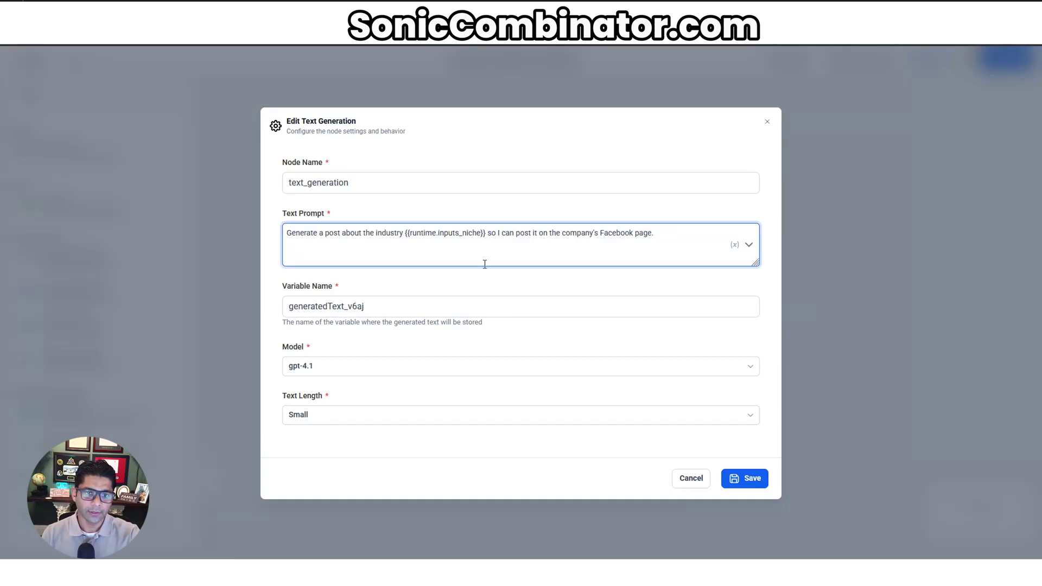
Set the generated text length to Big, save the settings, and align the Text Generation node with the capture node.
{"action": "left_click", "coordinate": [376, 307]}
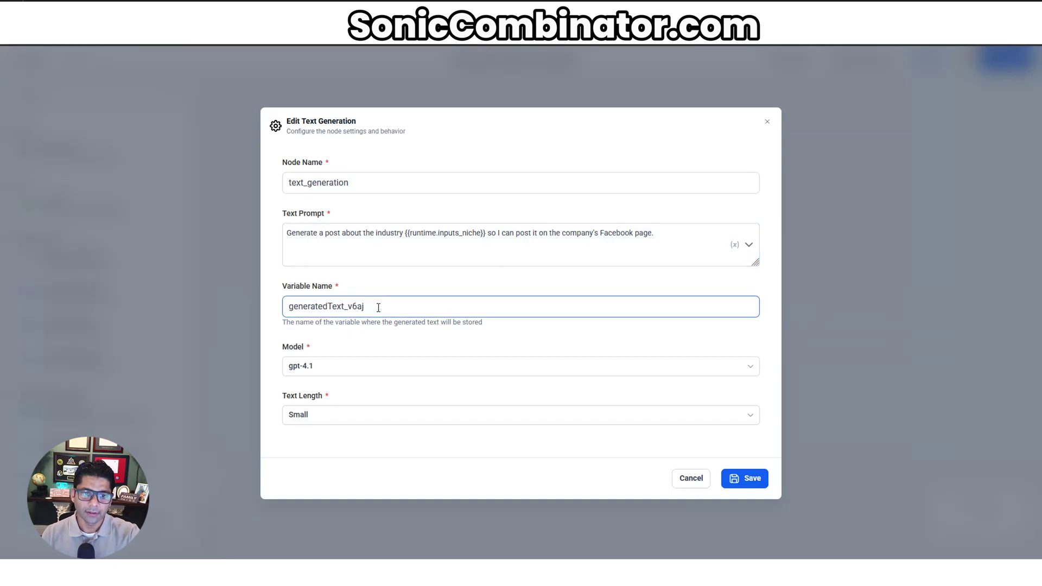
{"action": "left_click", "coordinate": [334, 372]}
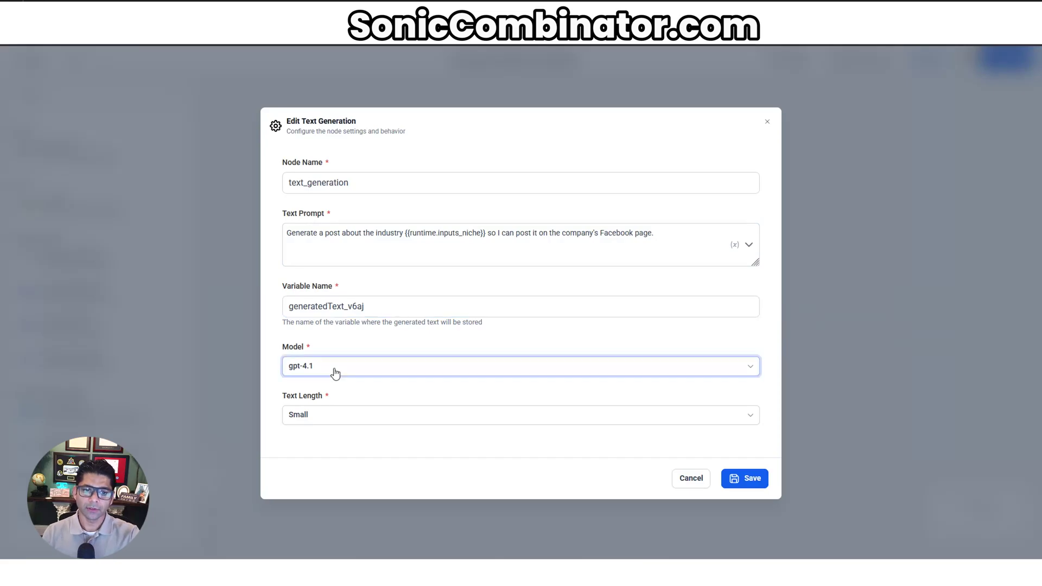
{"action": "left_click", "coordinate": [637, 392]}
{"action": "left_click", "coordinate": [420, 418]}
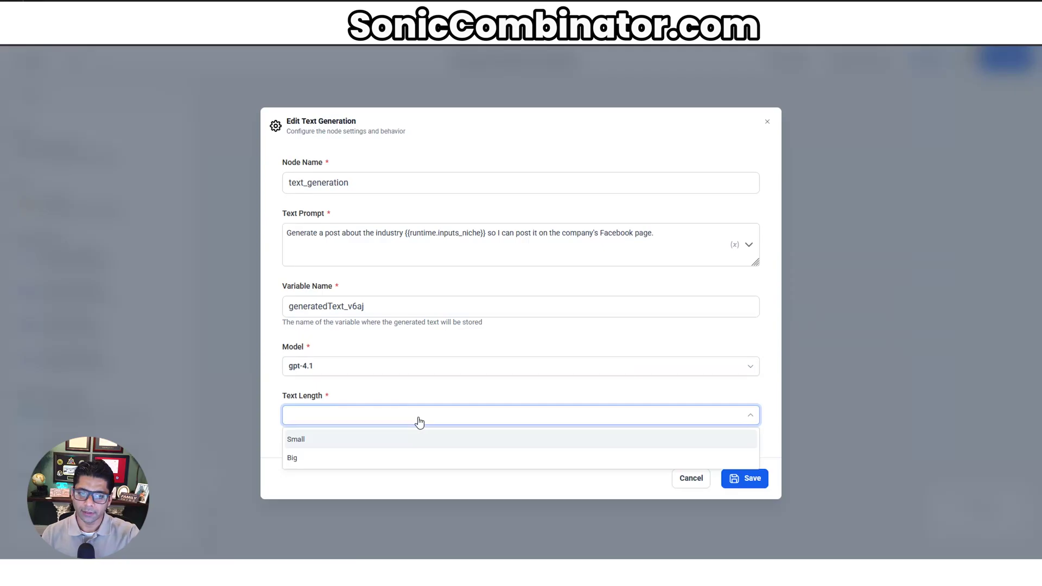
{"action": "left_click", "coordinate": [373, 462]}
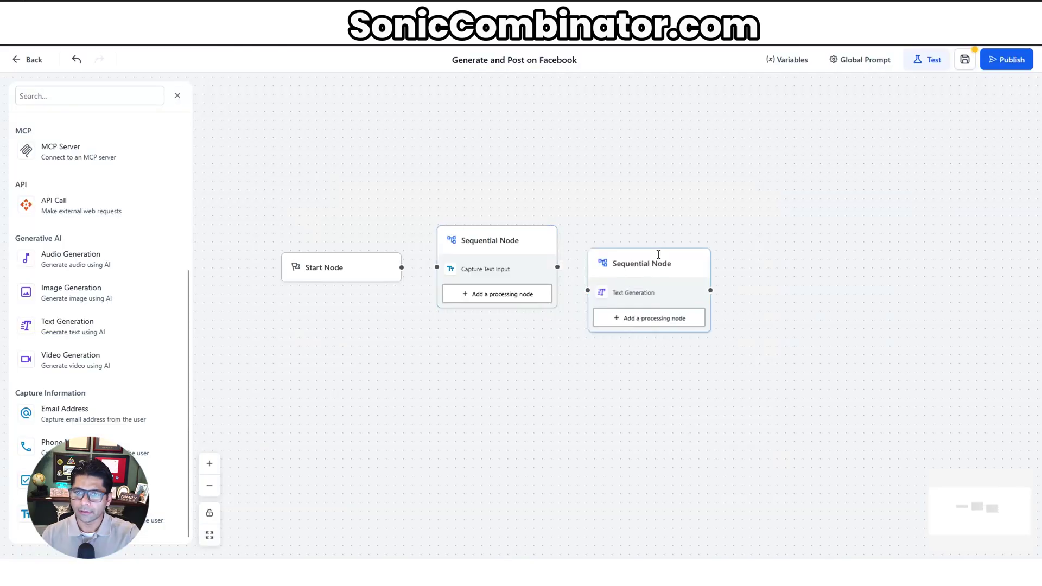
{"action": "left_click_drag", "start_coordinate": [658, 255], "coordinate": [669, 232]}
Add an API Call node after Text Generation with the instructions "Make external web request to post the generated text to Facebook via API.".
{"action": "left_click_drag", "start_coordinate": [871, 378], "coordinate": [814, 380]}
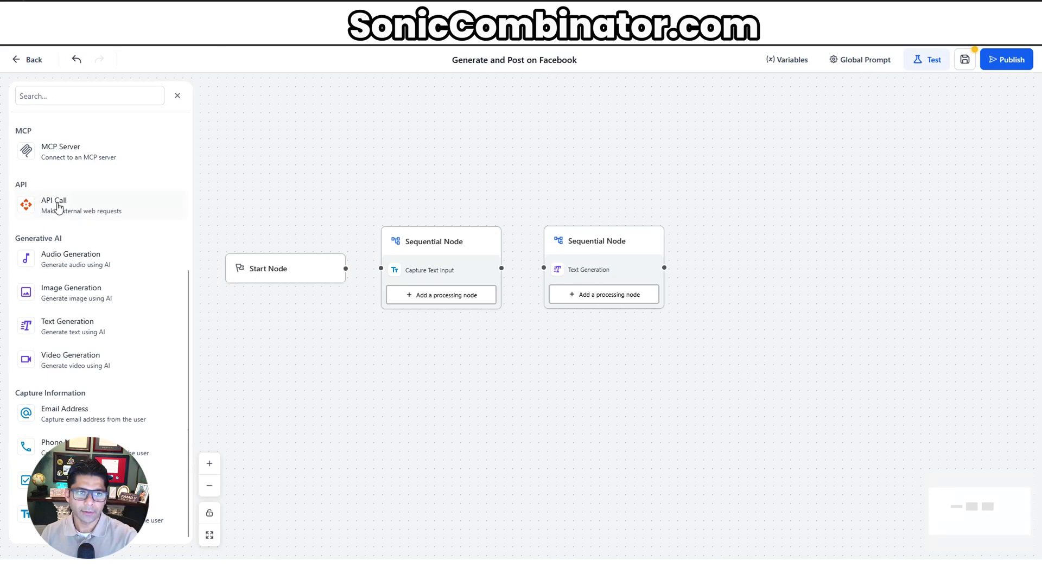
{"action": "left_click_drag", "start_coordinate": [58, 207], "coordinate": [767, 277]}
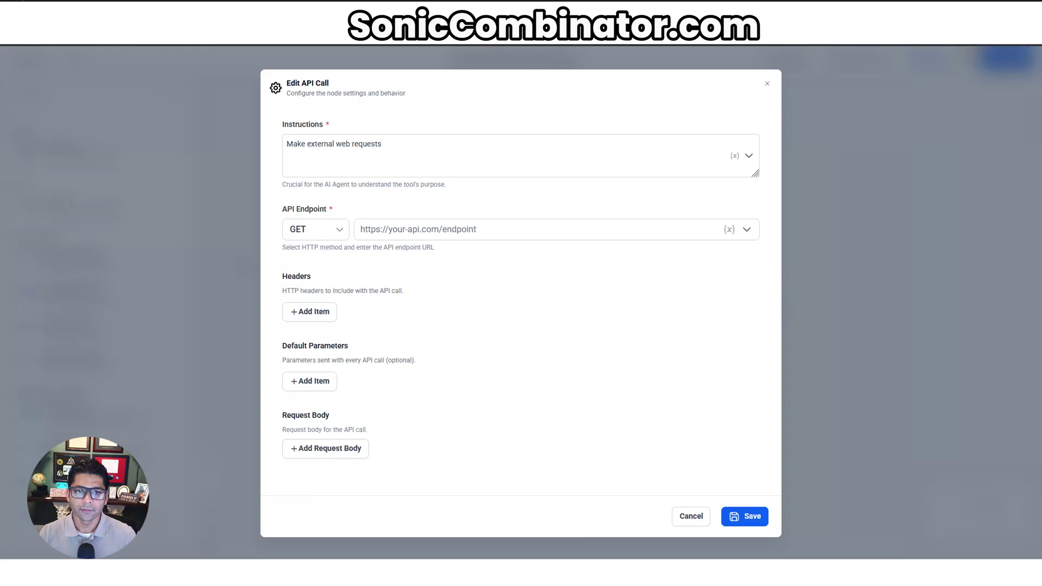
{"action": "left_click", "coordinate": [336, 148]}
{"action": "key", "text": "ctrl+a"}
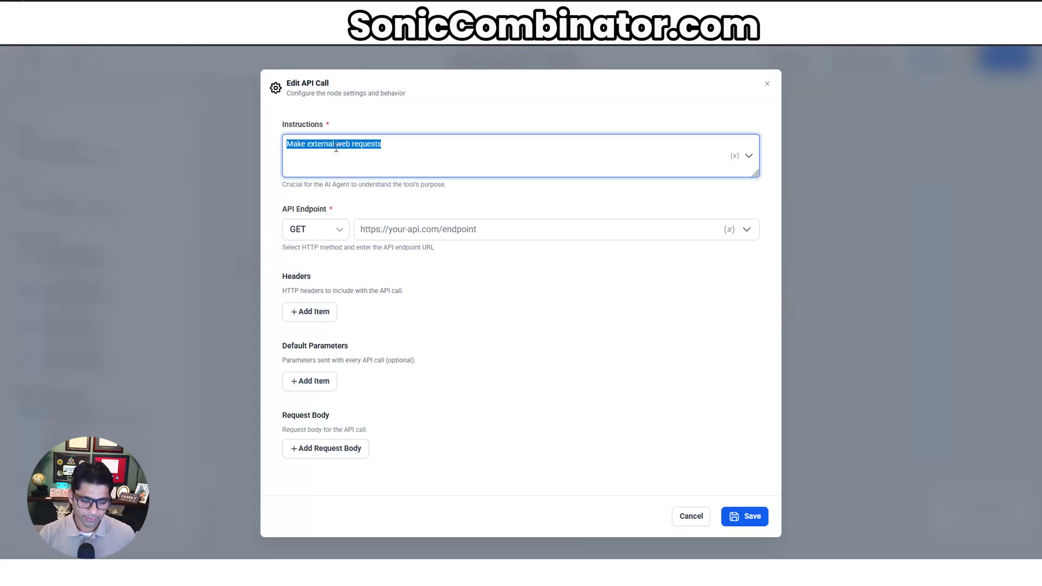
{"action": "type", "text": "Make external web request to post the generated text to Facebook via API."}
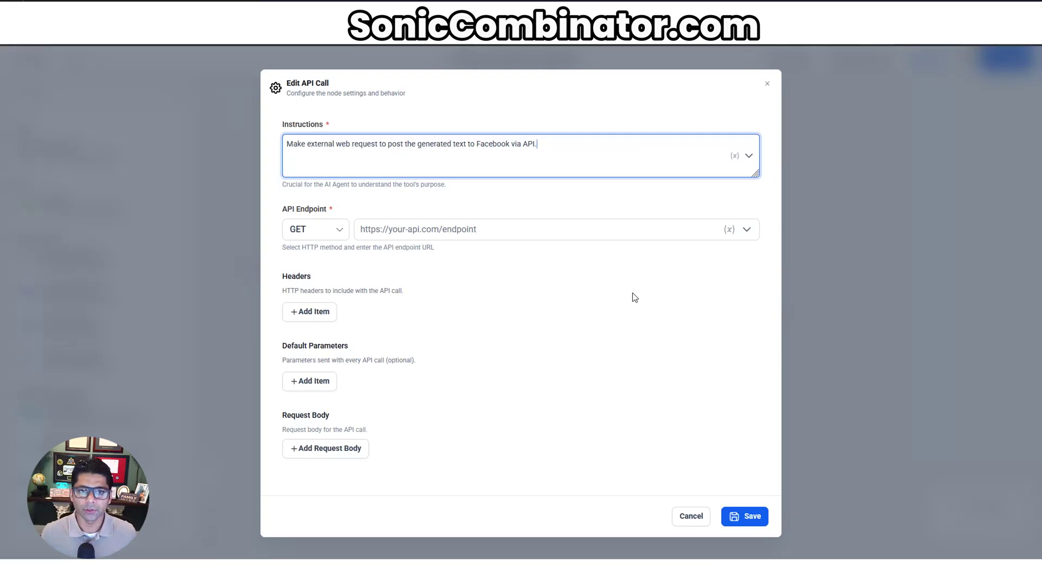
{"action": "left_click", "coordinate": [535, 305]}
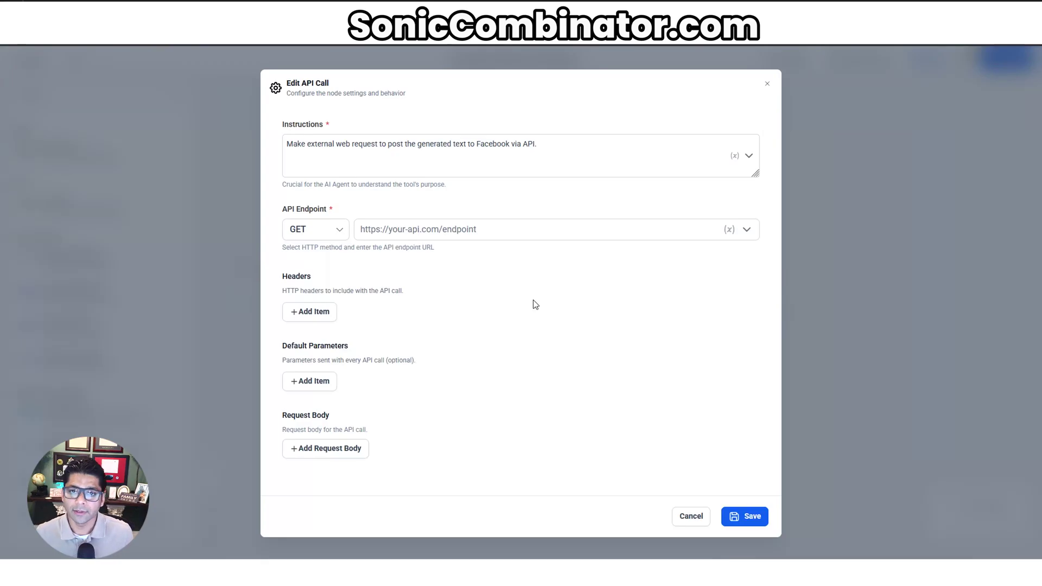
Switch to the text editor note and examine the page ID and access token placeholders in the Facebook Graph API feed URL.
{"action": "key", "text": "alt+Tab"}
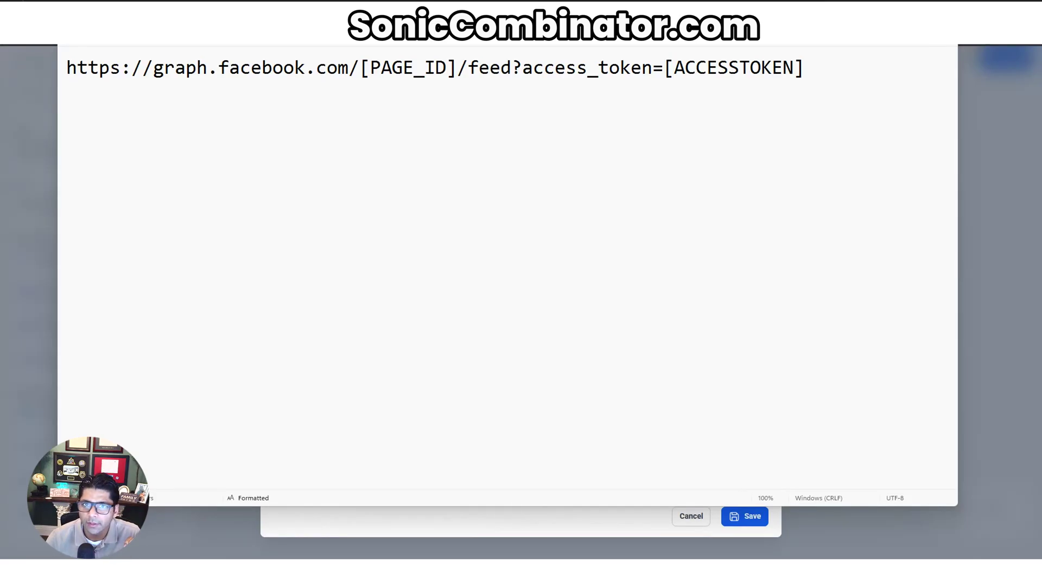
{"action": "left_click_drag", "start_coordinate": [459, 69], "coordinate": [360, 73]}
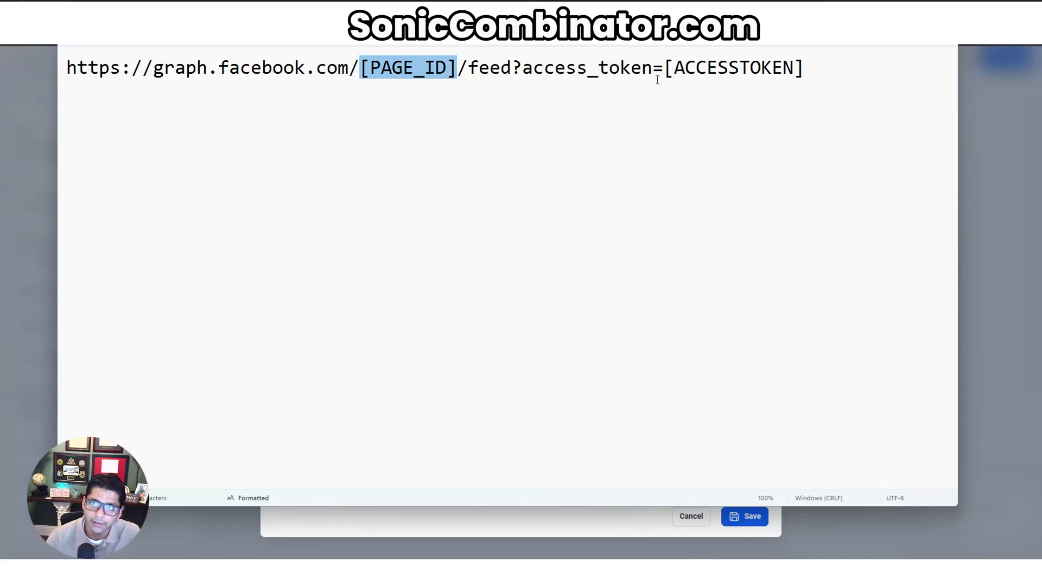
{"action": "left_click_drag", "start_coordinate": [665, 69], "coordinate": [804, 72]}
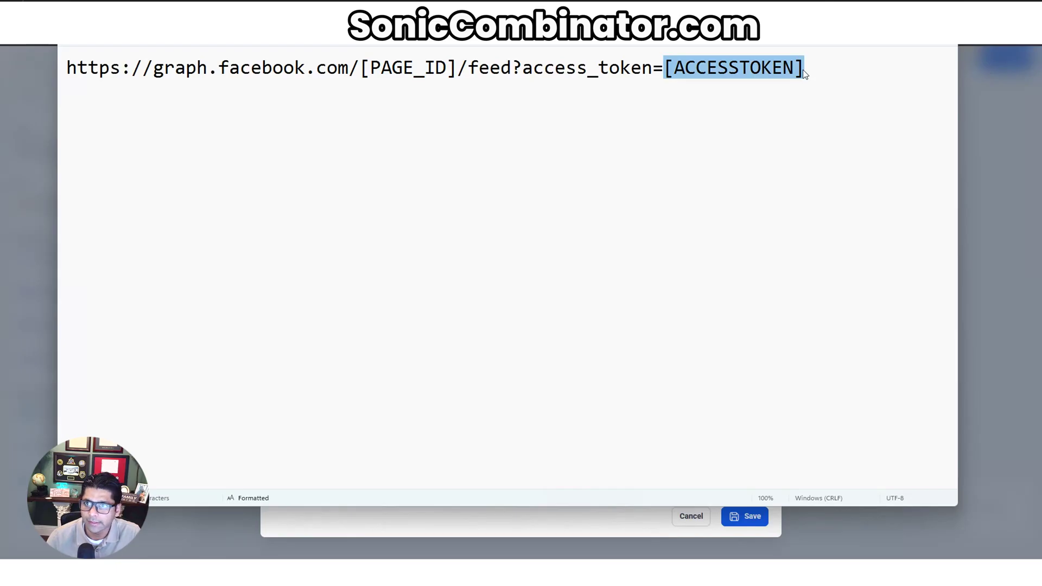
{"action": "key", "text": "alt+Tab"}
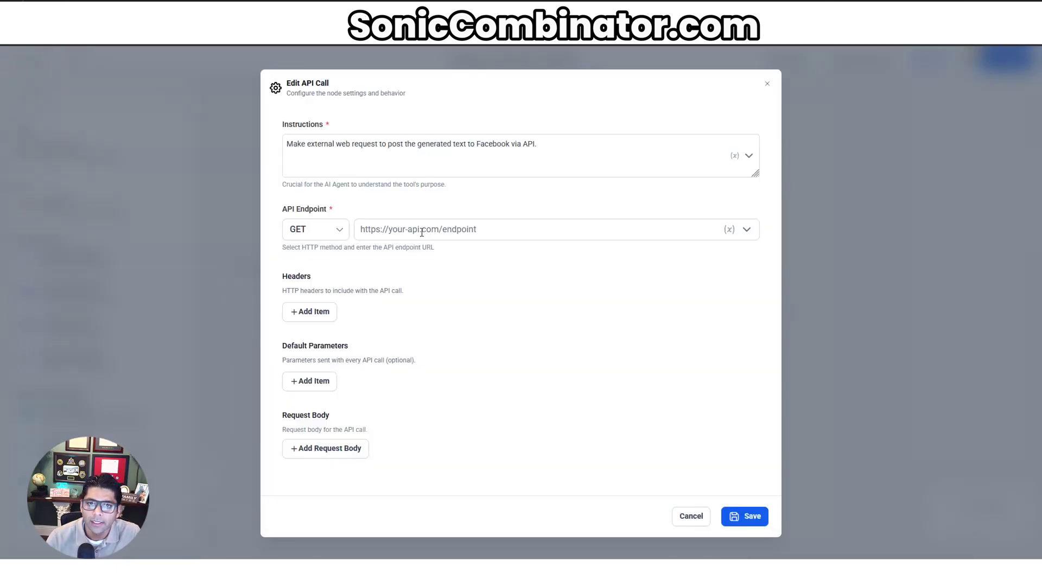
Change the HTTP method for the API Call node's endpoint.
{"action": "left_click", "coordinate": [496, 231]}
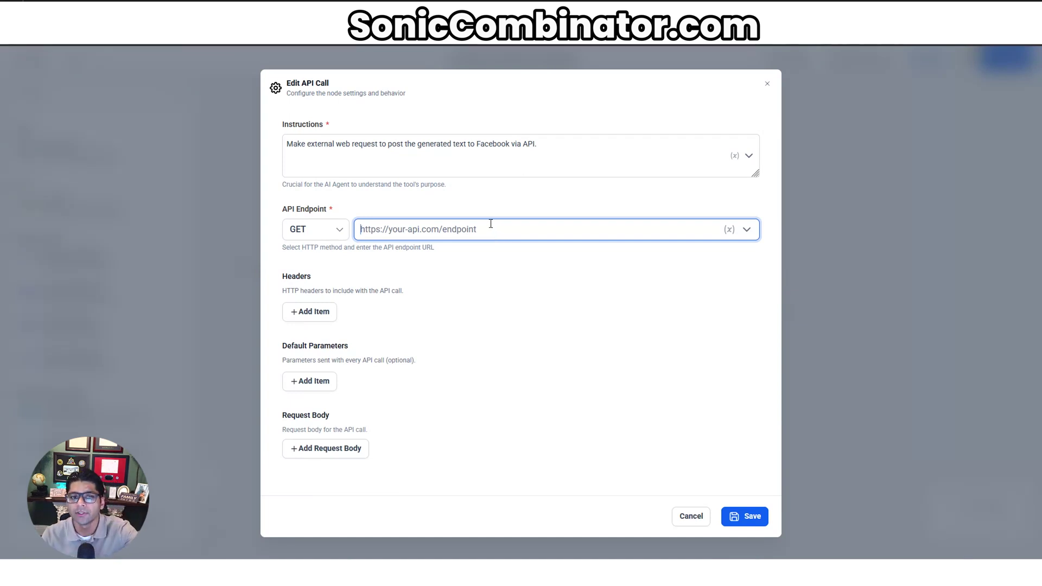
{"action": "left_click", "coordinate": [337, 232]}
{"action": "left_click", "coordinate": [297, 270]}
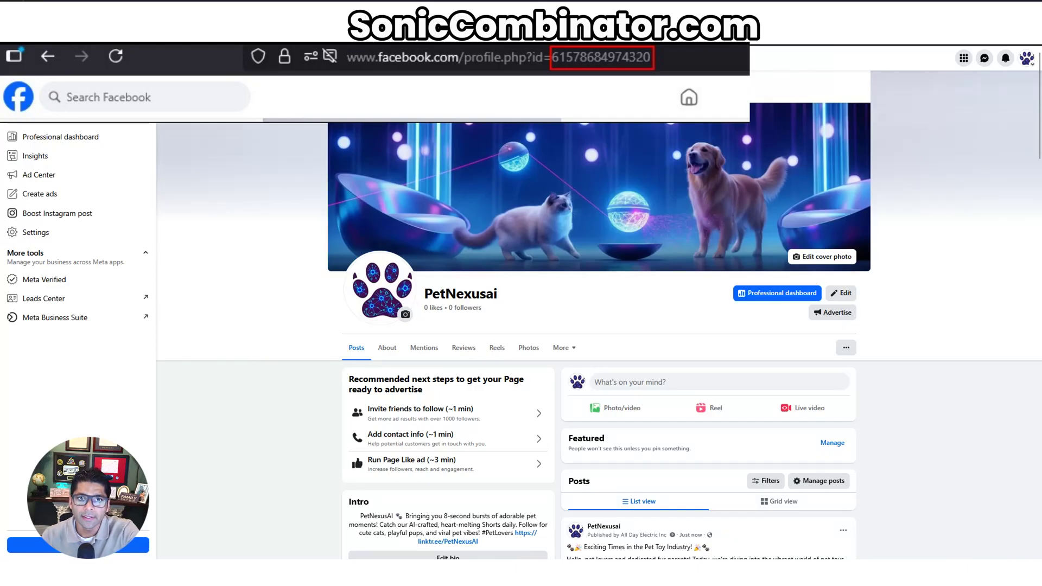
Copy the page ID from the PetNexusai Facebook profile URL into the text editor note and replace the feed URL's [PAGE_ID] placeholder with it.
{"action": "key", "text": "ctrl+l"}
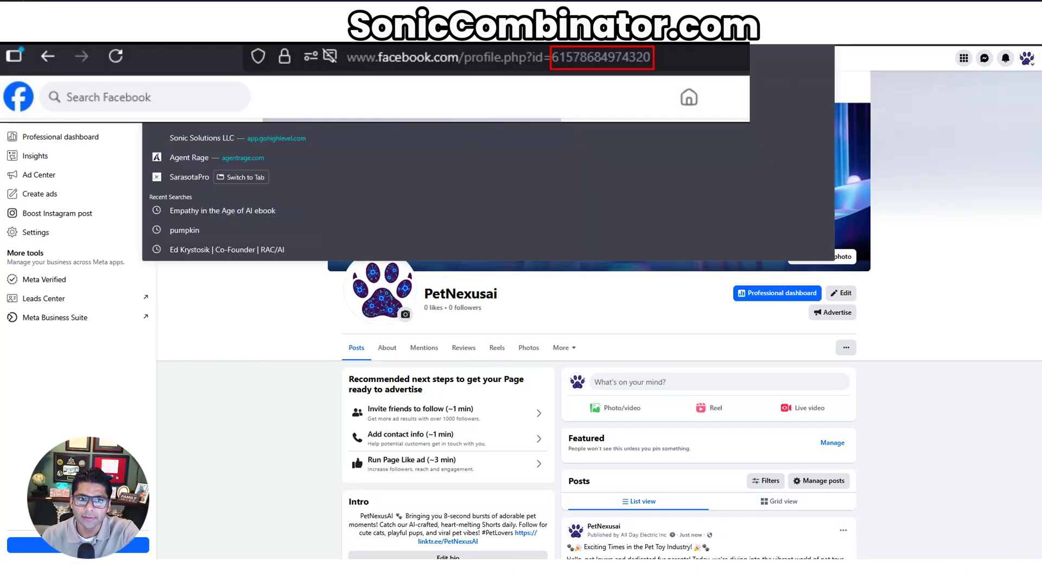
{"action": "key", "text": "Escape"}
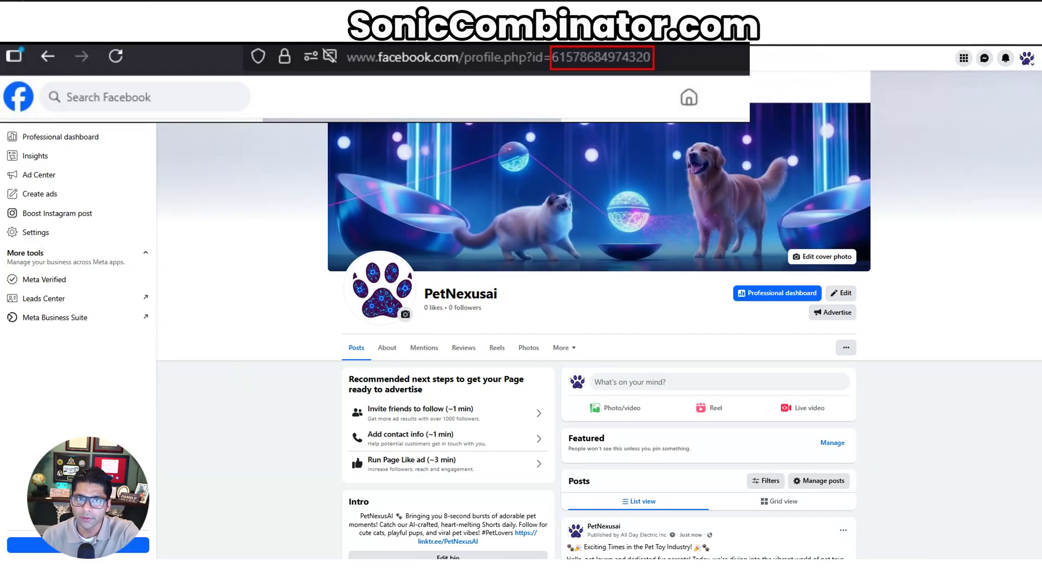
{"action": "key", "text": "ctrl+l"}
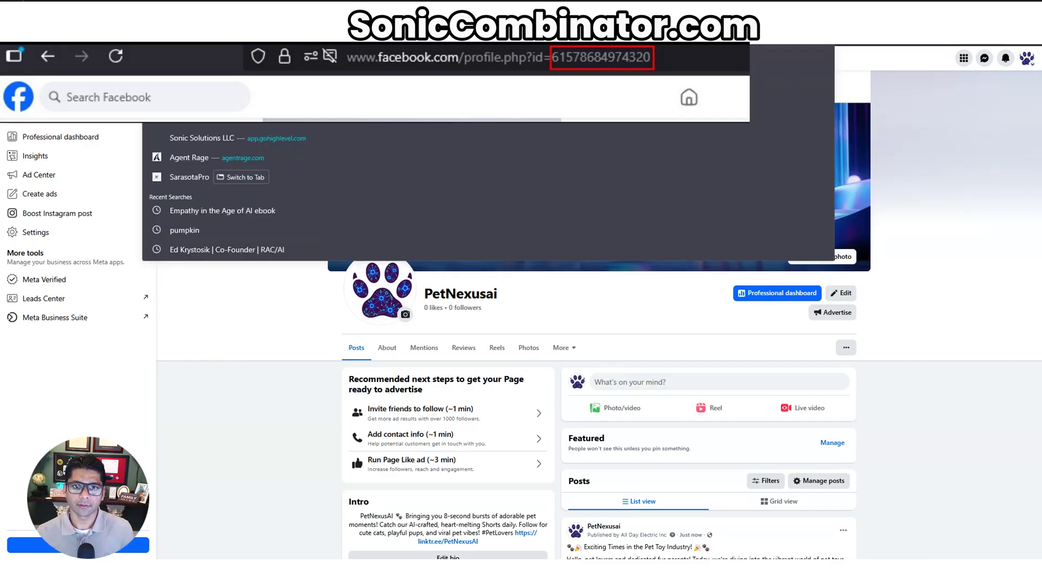
{"action": "key", "text": "alt+Tab"}
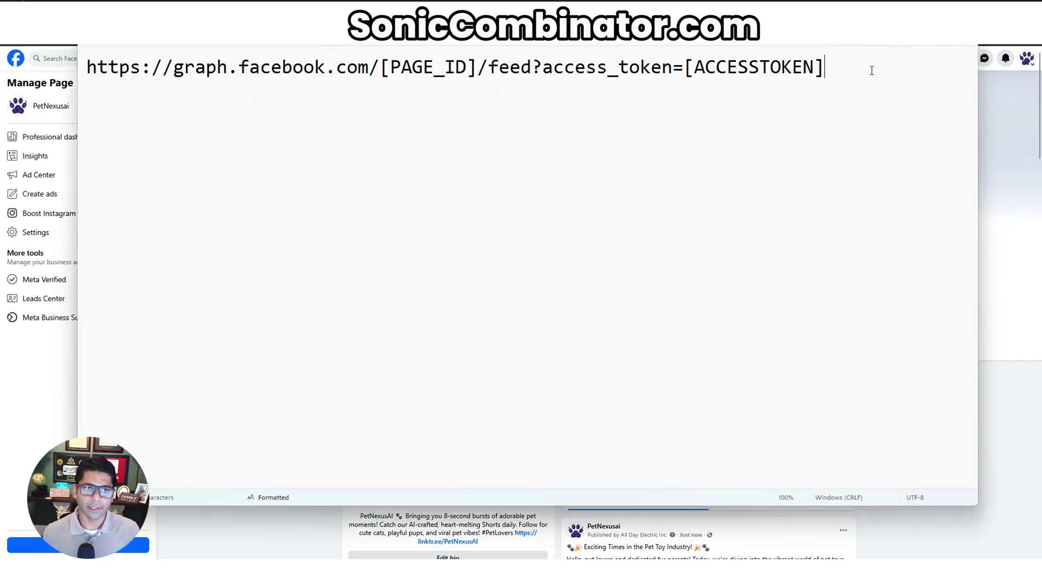
{"action": "key", "text": "Return"}
{"action": "key", "text": "ctrl+v"}
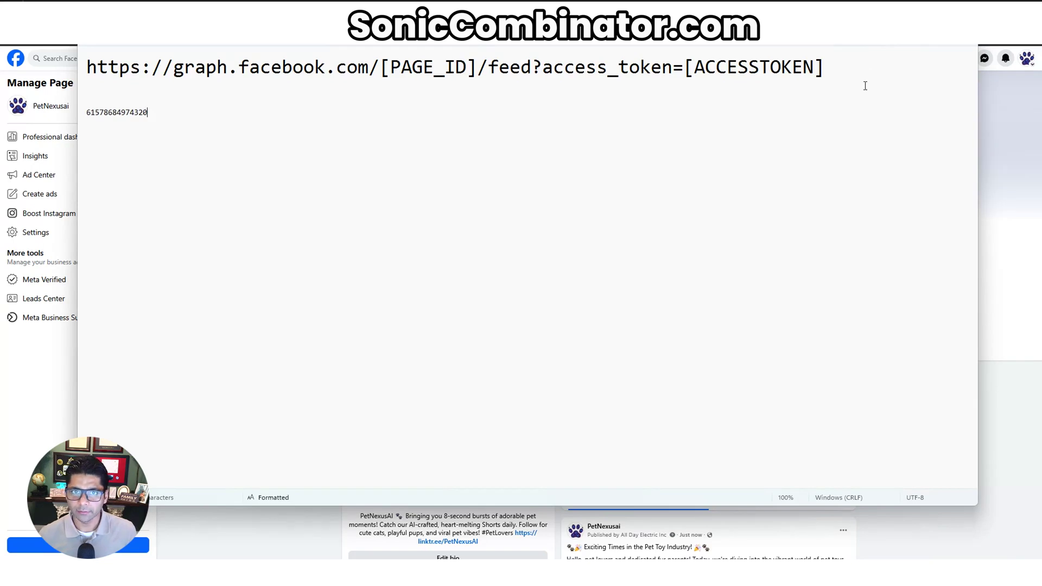
{"action": "left_click_drag", "start_coordinate": [378, 67], "coordinate": [476, 69]}
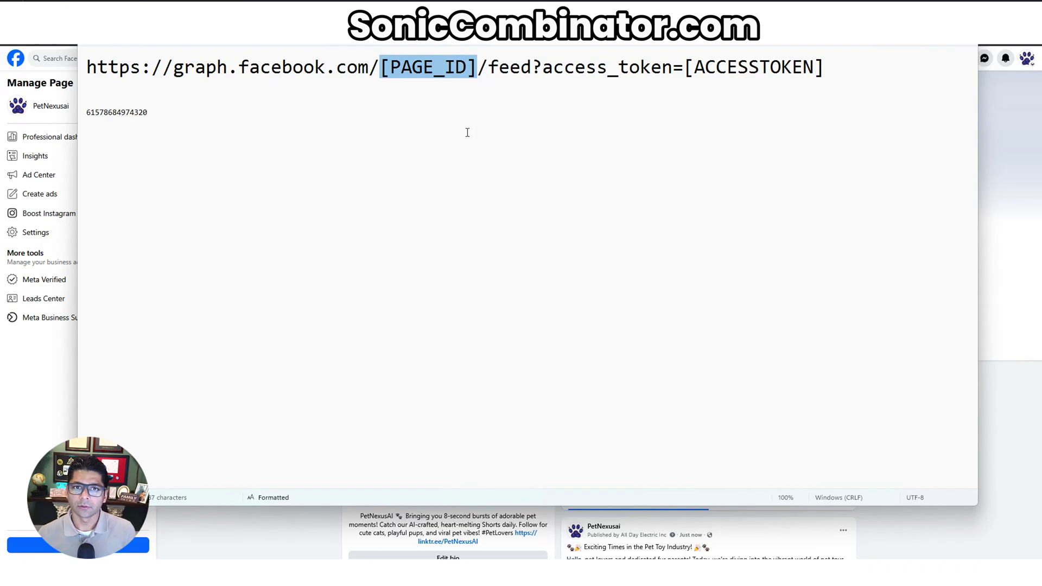
{"action": "key", "text": "ctrl+v"}
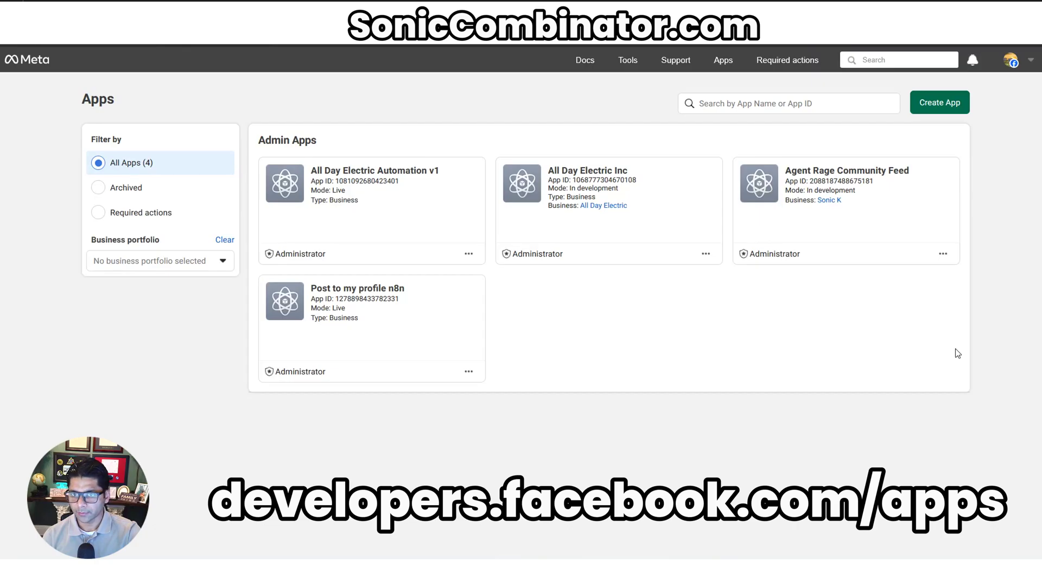
Switch to the Meta for Developers apps page and start creating a new app.
{"action": "left_click", "coordinate": [948, 108]}
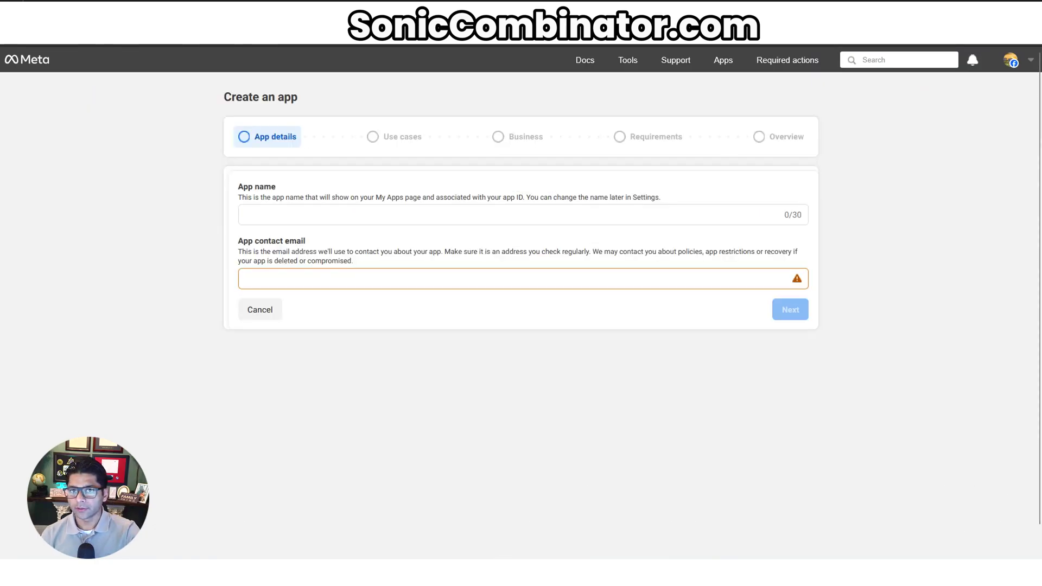